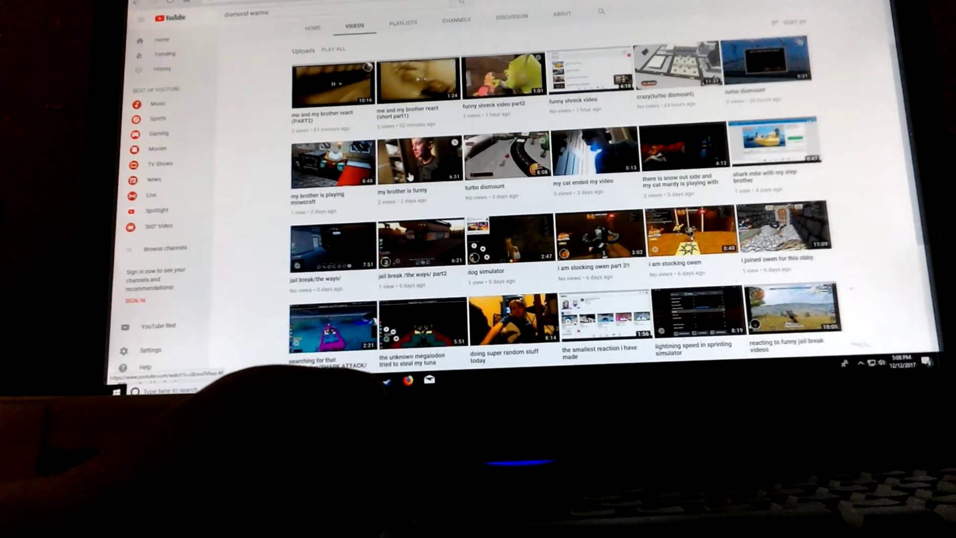
After 'my brother is funny', go back to Uploads and play 'funny shreck video part2' to the end
left_click(410, 176)
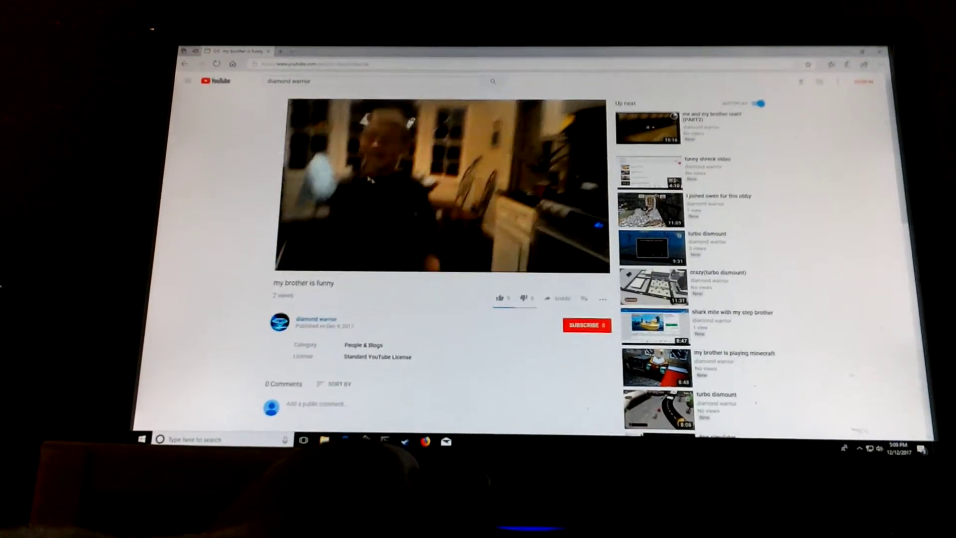
scroll(545, 264, "down", 5)
scroll(541, 263, "up", 5)
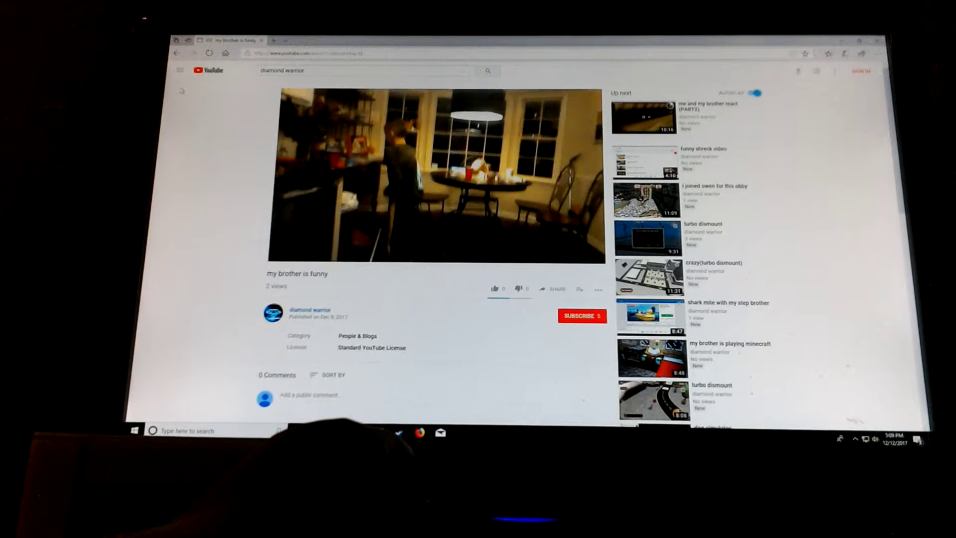
left_click(181, 56)
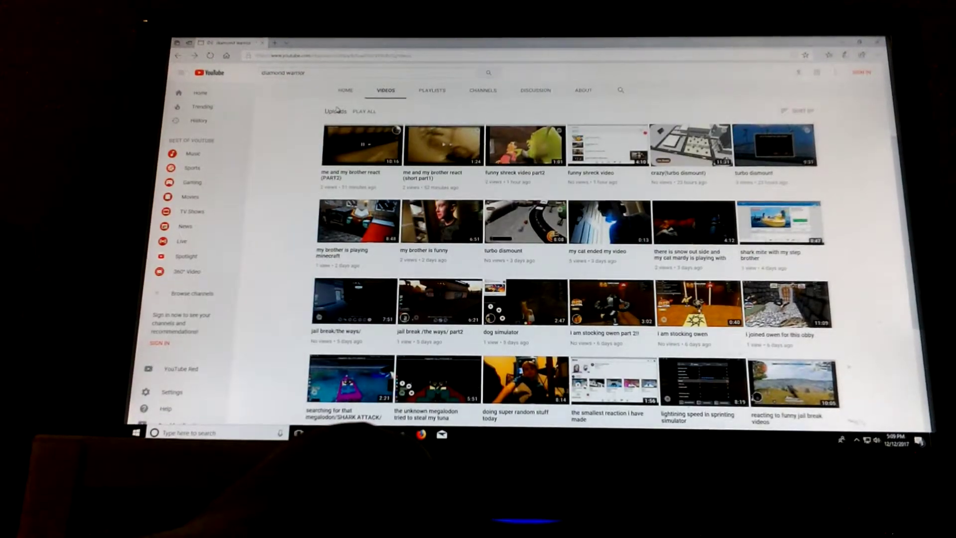
scroll(533, 216, "up", 3)
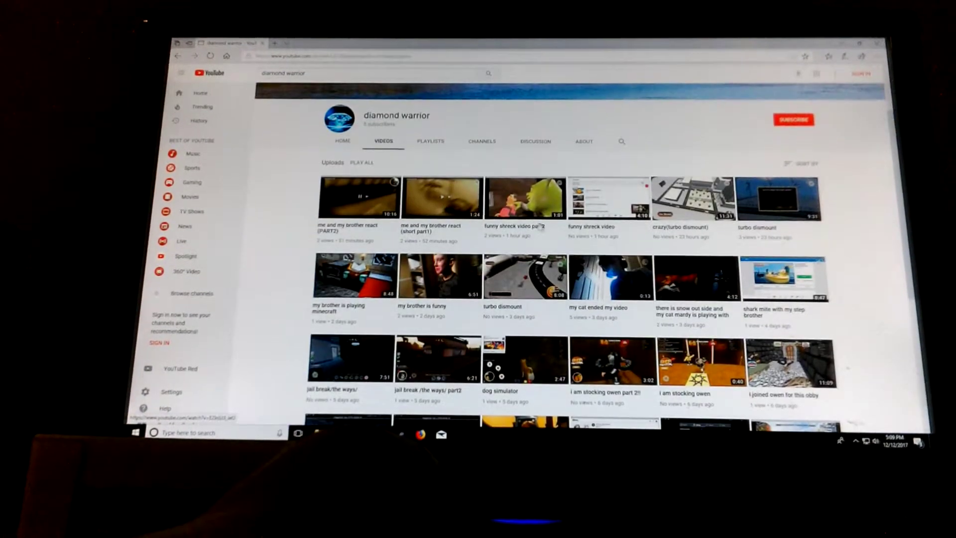
left_click(533, 215)
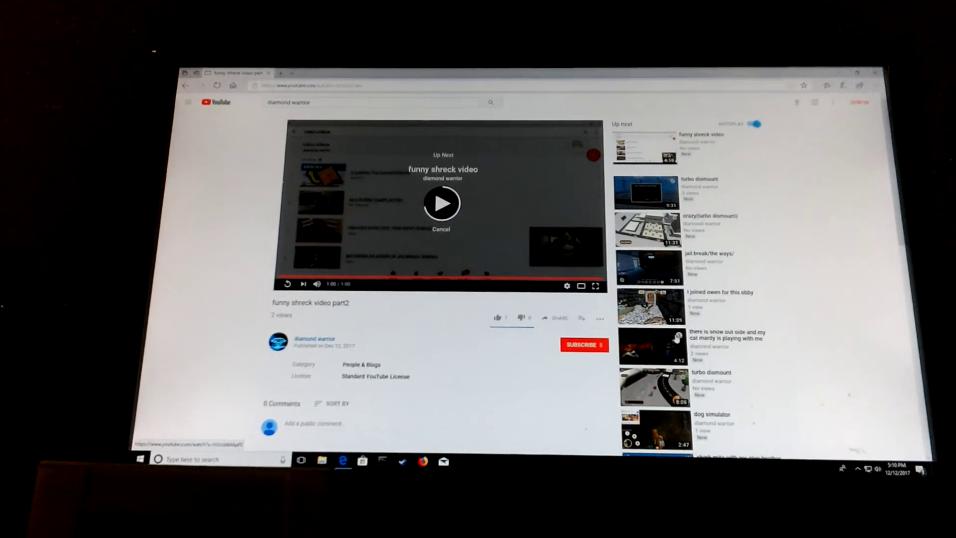
Open 'i joined owen for this obby' from Up next and start it playing
left_click(650, 306)
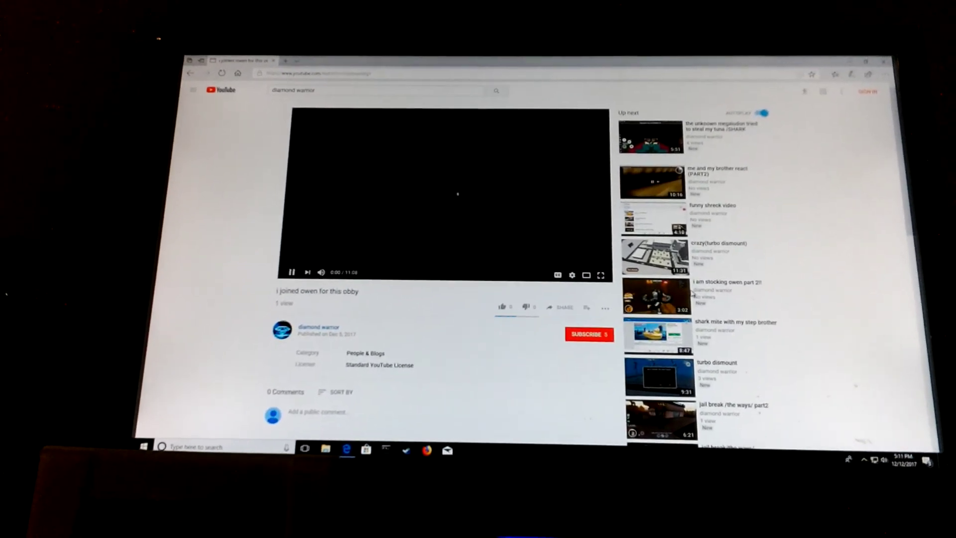
left_click(493, 297)
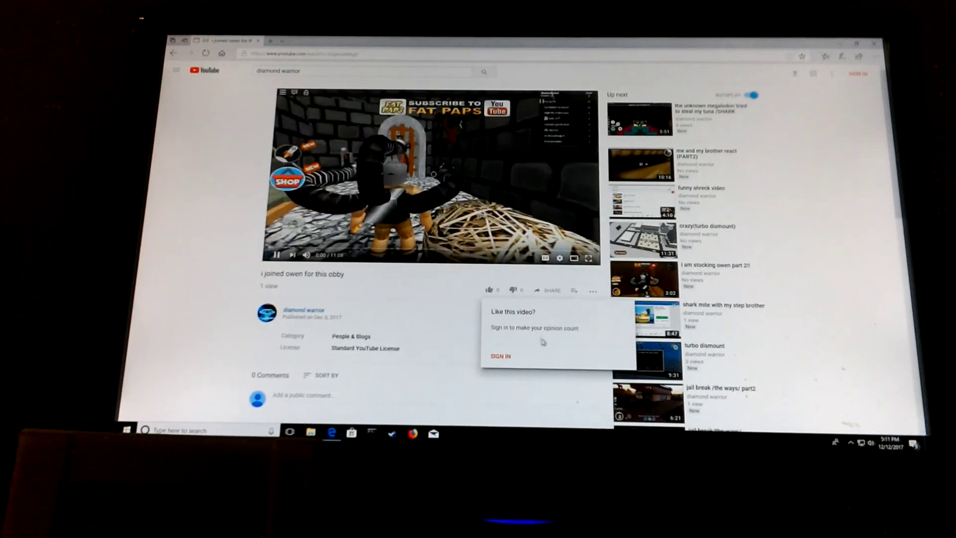